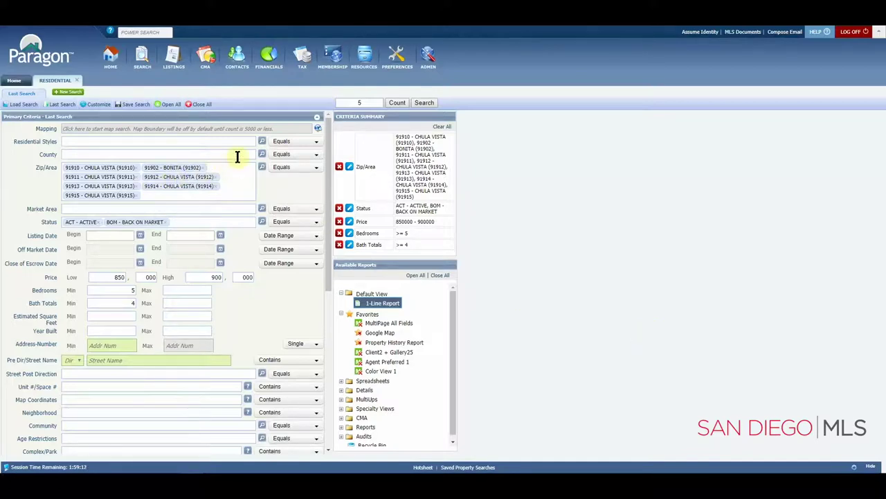
Run the residential search with the current criteria and select the first three listings in the results
left_click(425, 104)
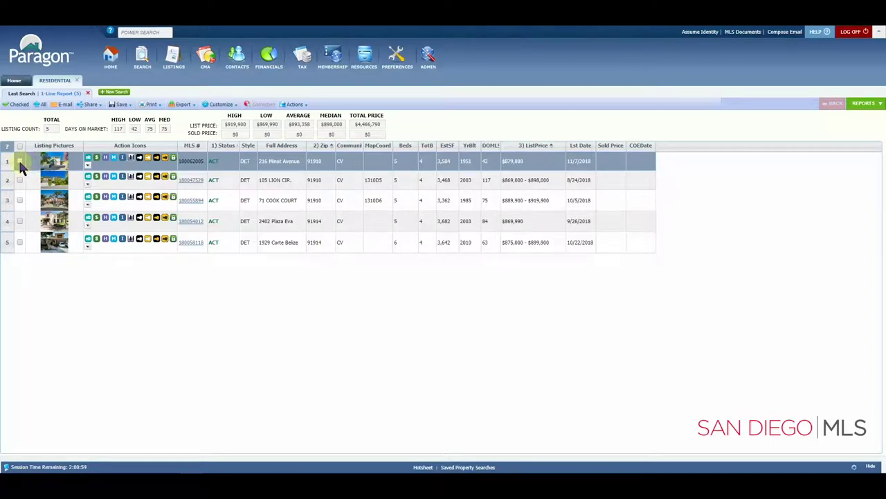
left_click(19, 162)
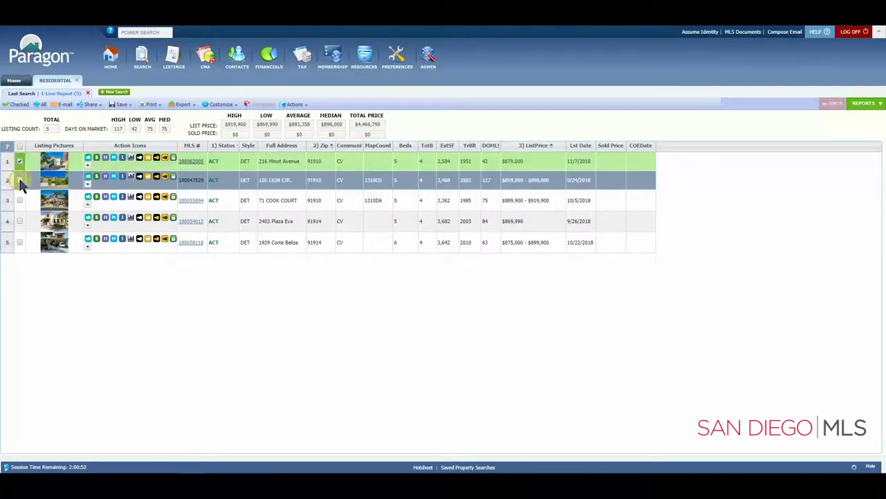
left_click(20, 180)
left_click(20, 200)
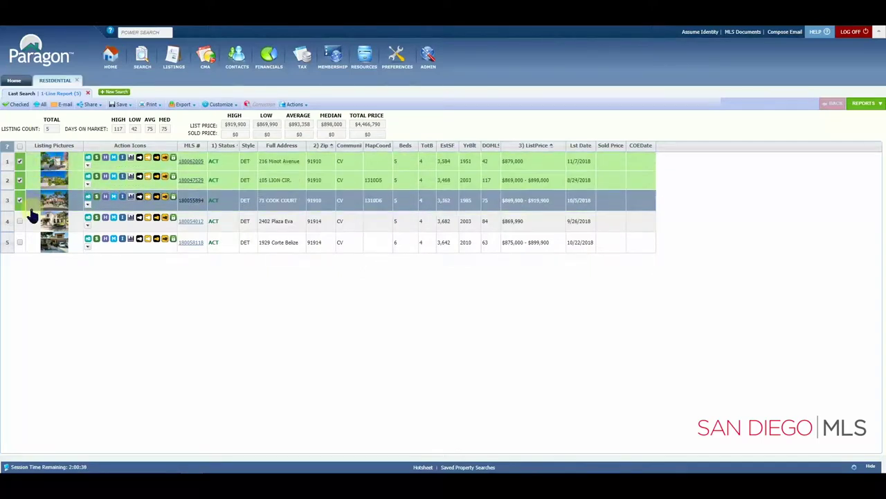
Deselect the first listing from within its detail report, return to the results and select it again
left_click(192, 161)
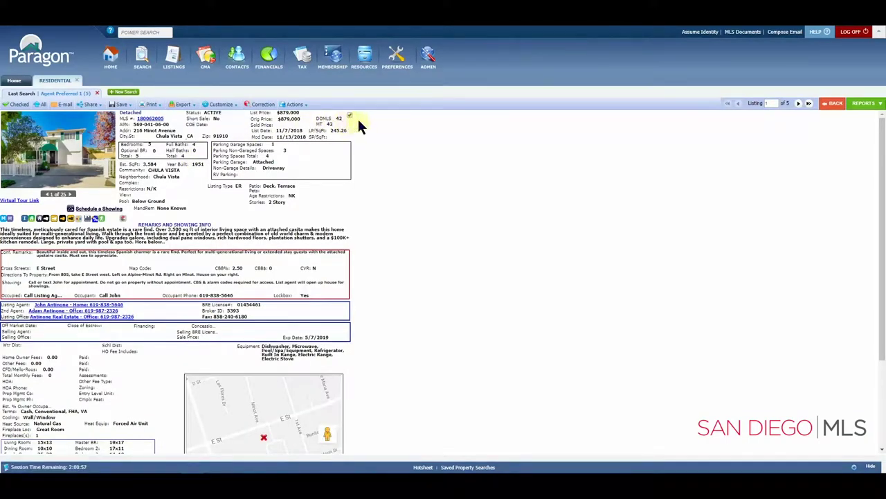
left_click(349, 116)
left_click(831, 104)
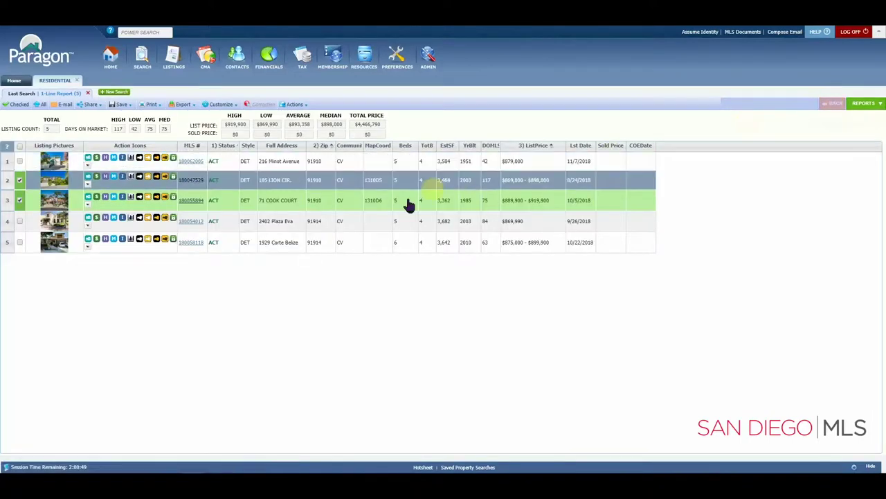
left_click(20, 163)
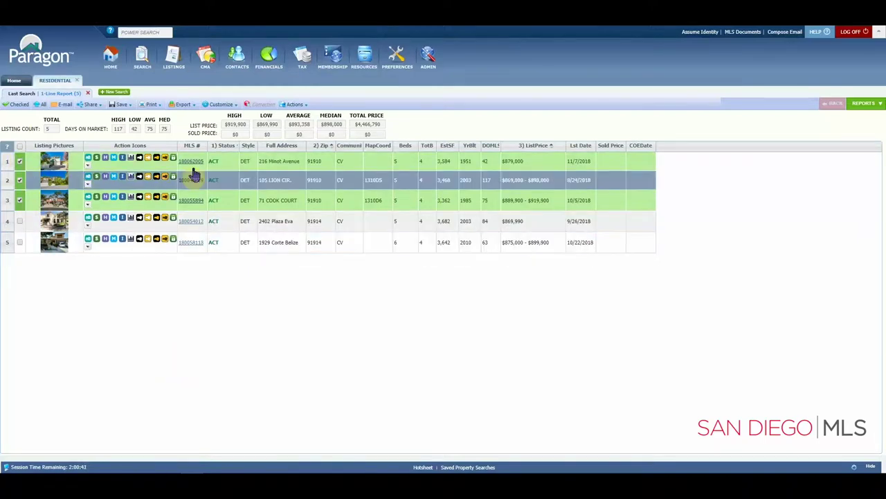
Preview the standard printout of the 1-Line Report results and cancel without printing
left_click(155, 107)
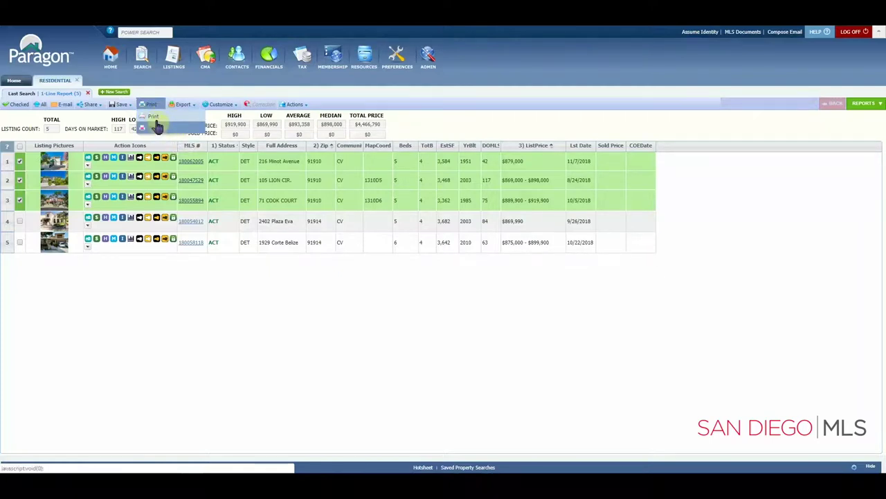
left_click(154, 121)
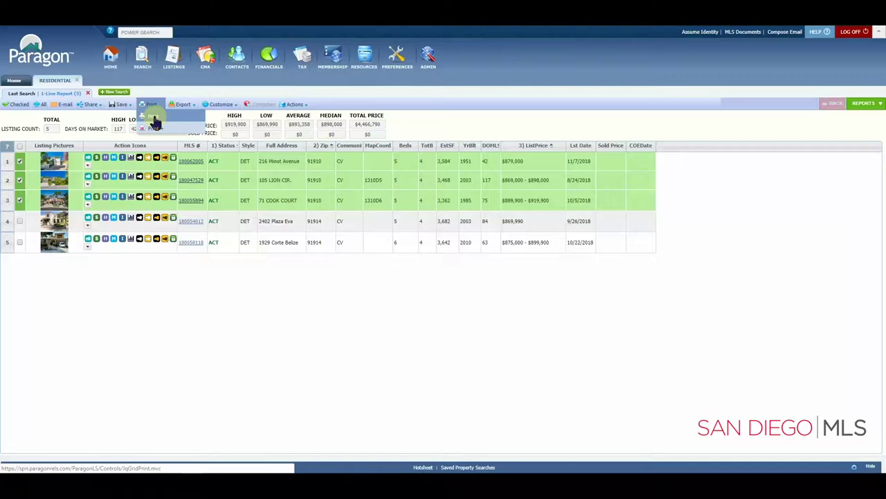
left_click(153, 120)
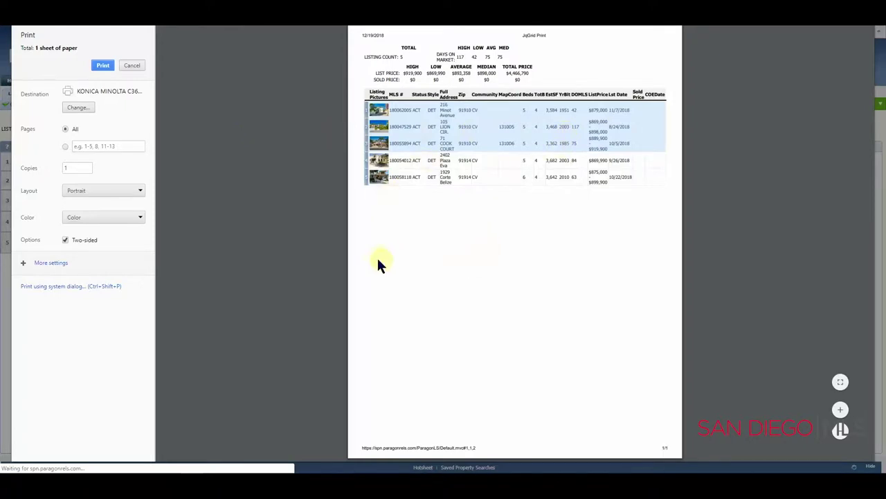
left_click(102, 65)
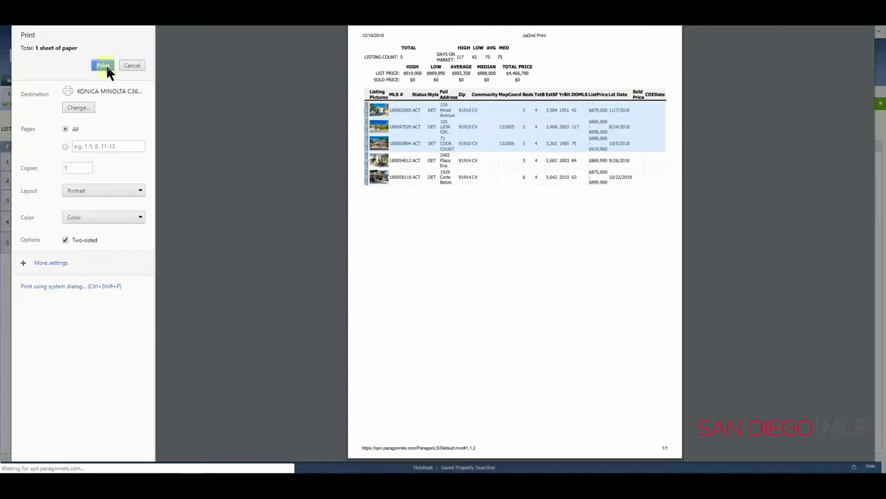
left_click(133, 67)
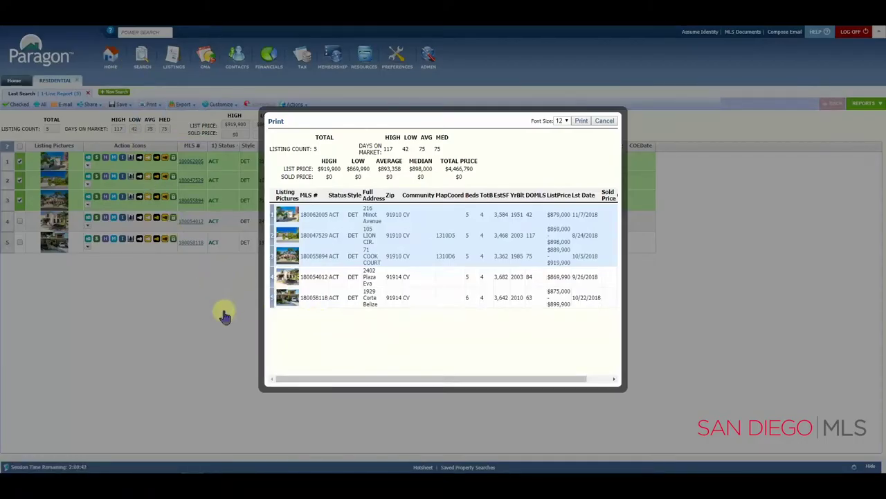
left_click(604, 121)
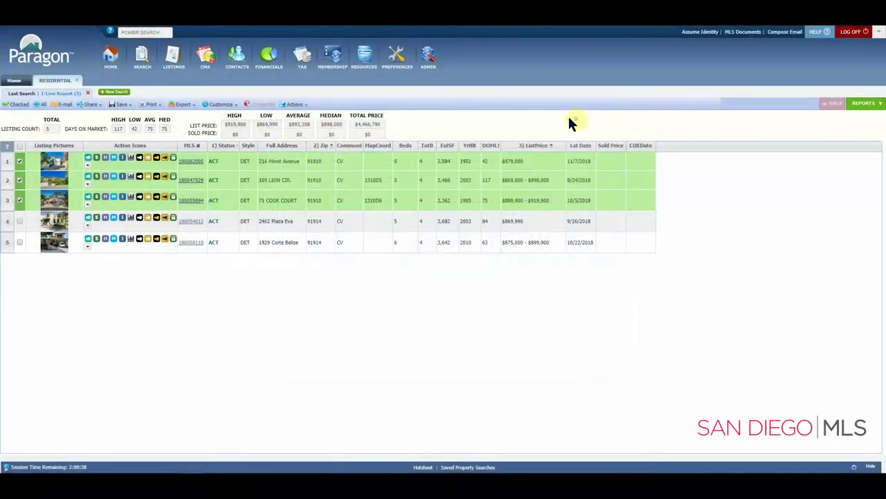
left_click(151, 104)
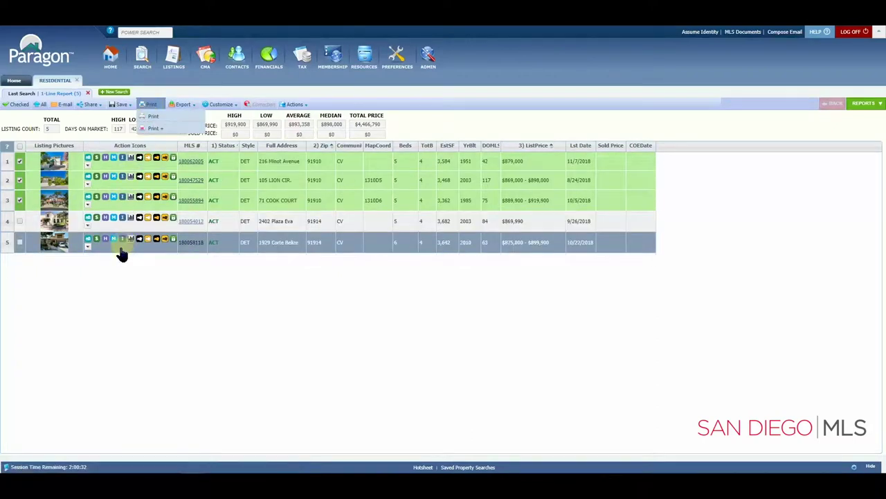
left_click(121, 258)
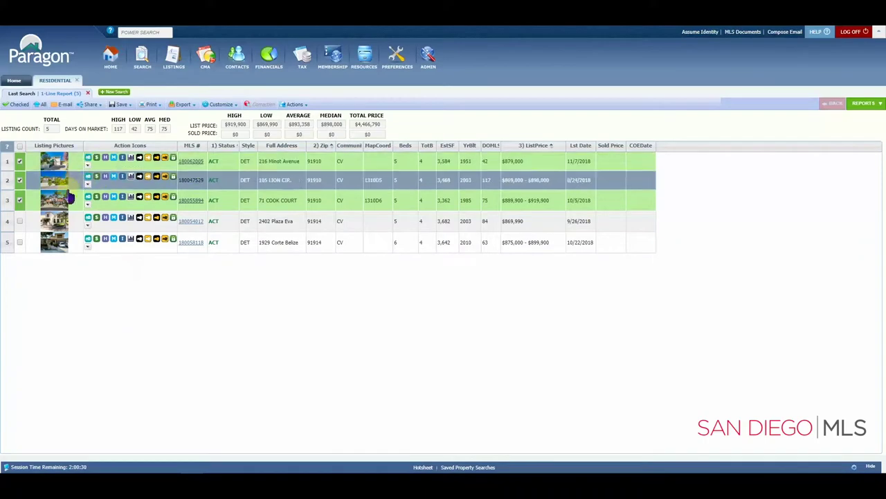
Open the first listing's detail report, preview its standard printout and cancel without printing
left_click(197, 161)
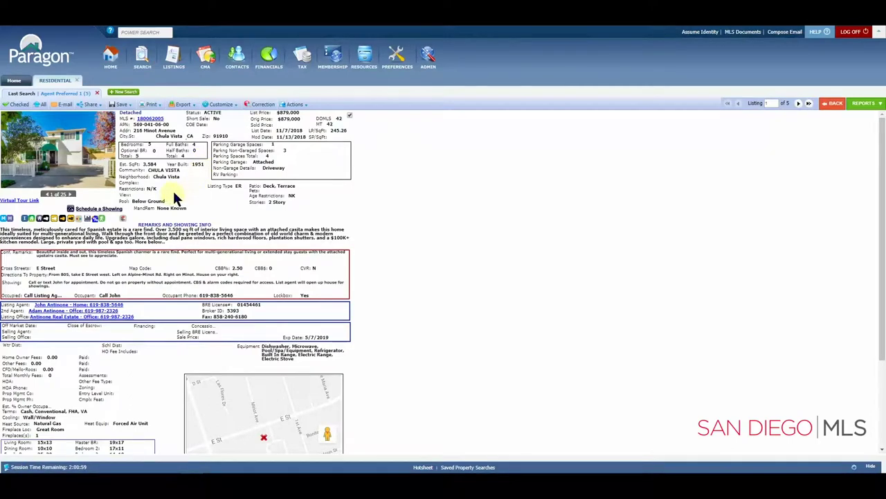
left_click(154, 112)
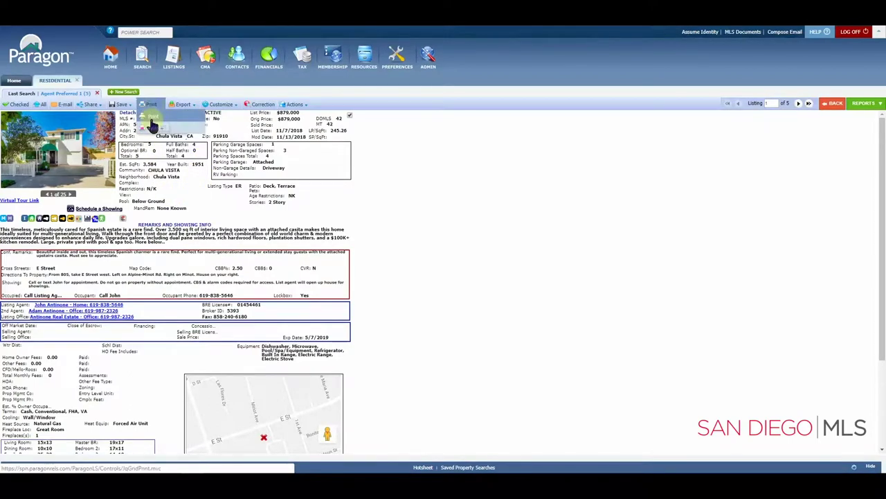
left_click(153, 121)
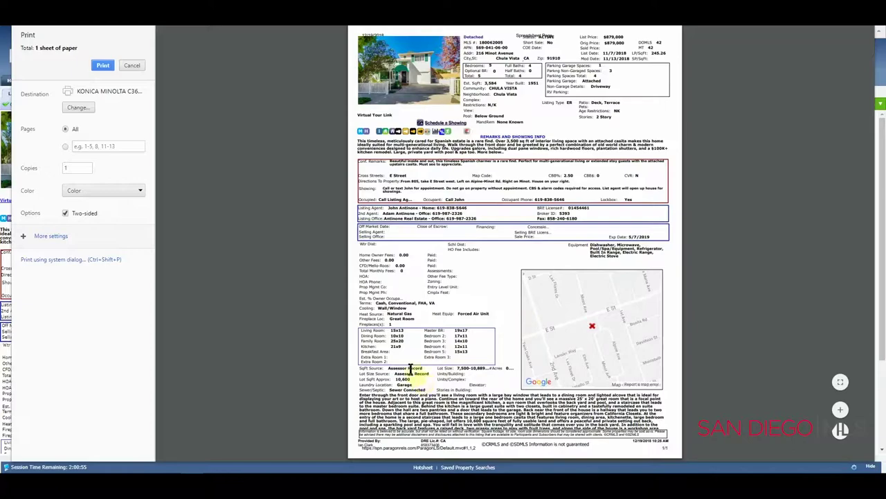
left_click(132, 65)
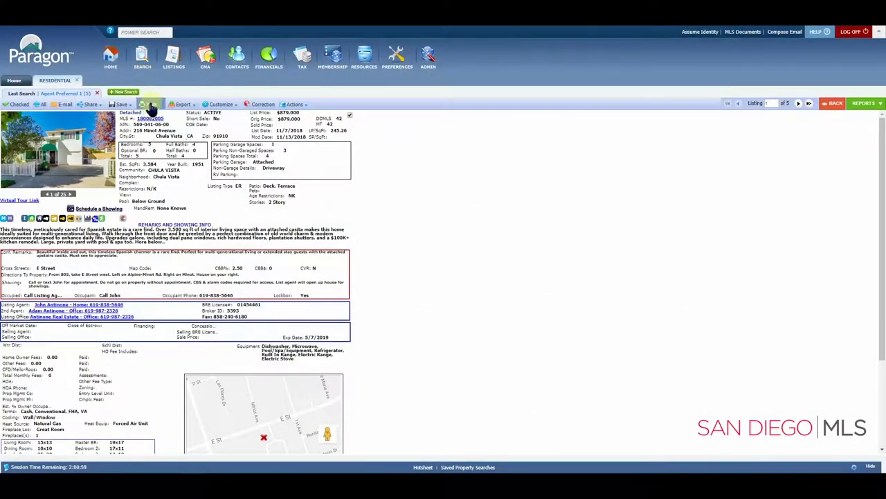
Start Print+ for the selected listings and set the output type to PDF
left_click(151, 105)
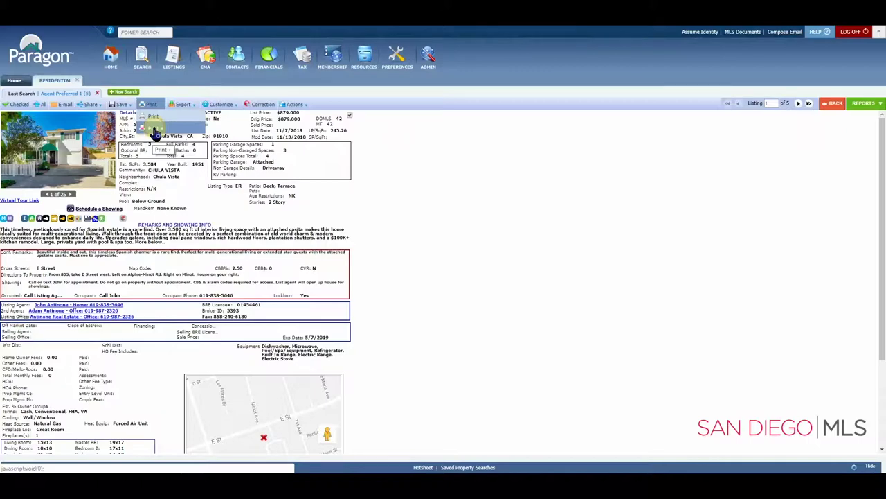
left_click(155, 132)
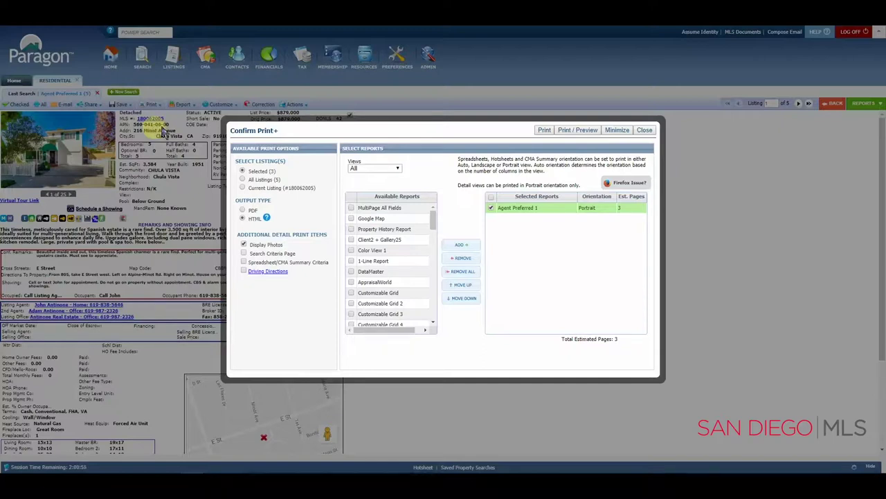
left_click(243, 172)
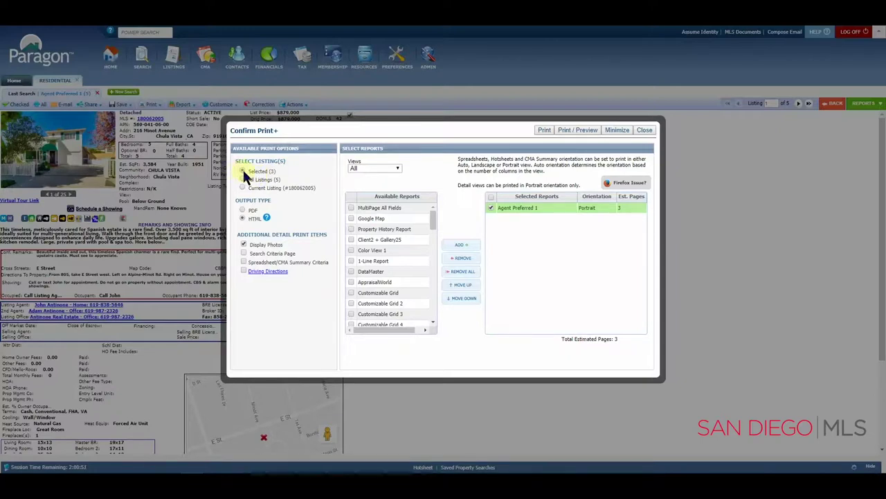
left_click(243, 218)
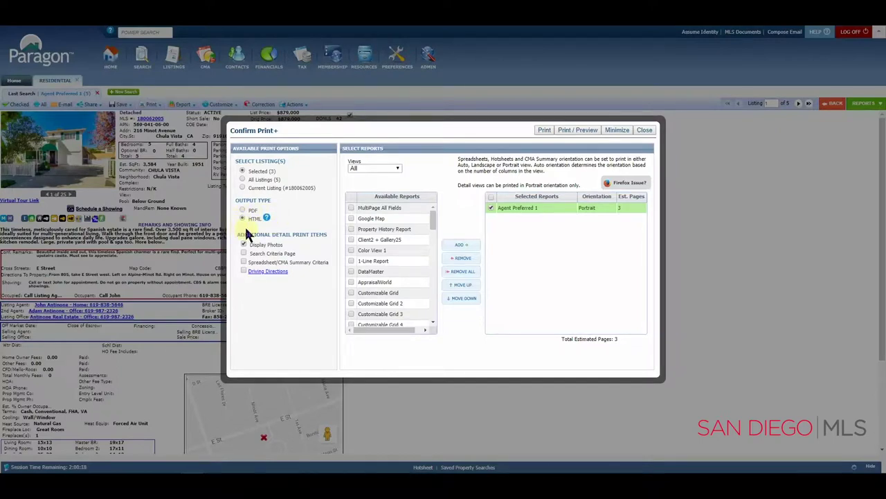
left_click(242, 210)
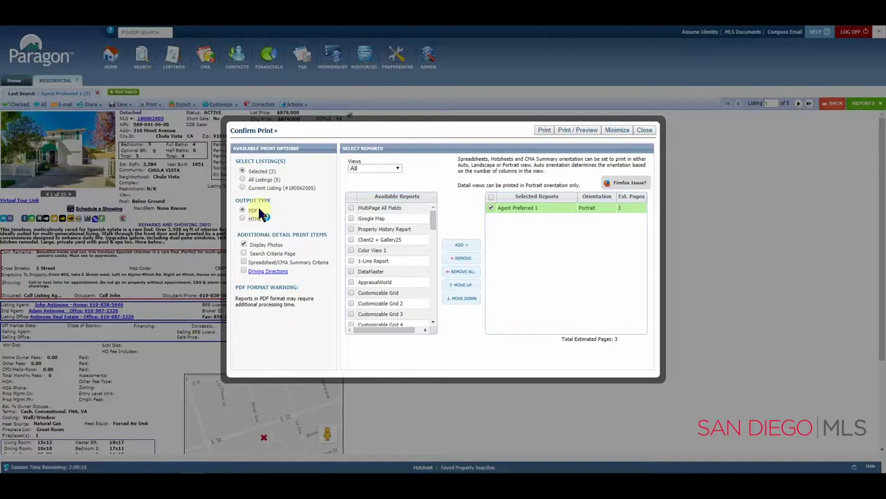
Add the Client Preferred 1 report to the Print+ selected reports
left_click(383, 218)
left_click(517, 211)
left_click(372, 262)
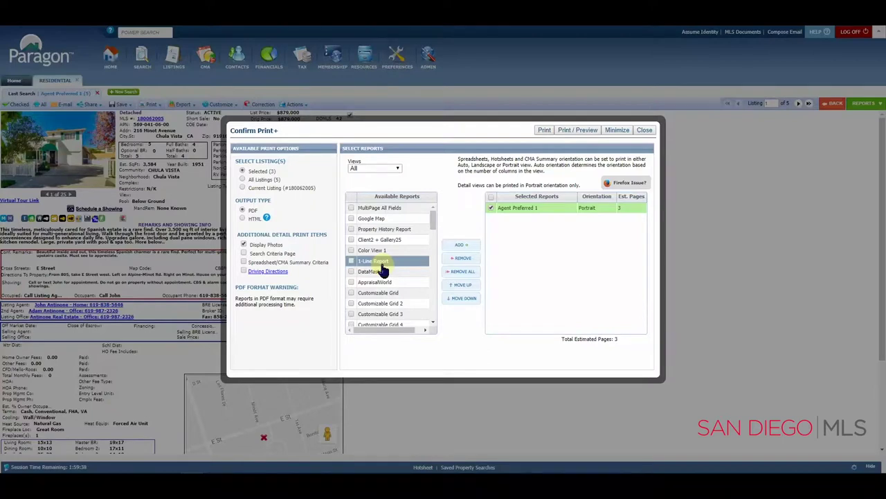
scroll(382, 270, "down", 3)
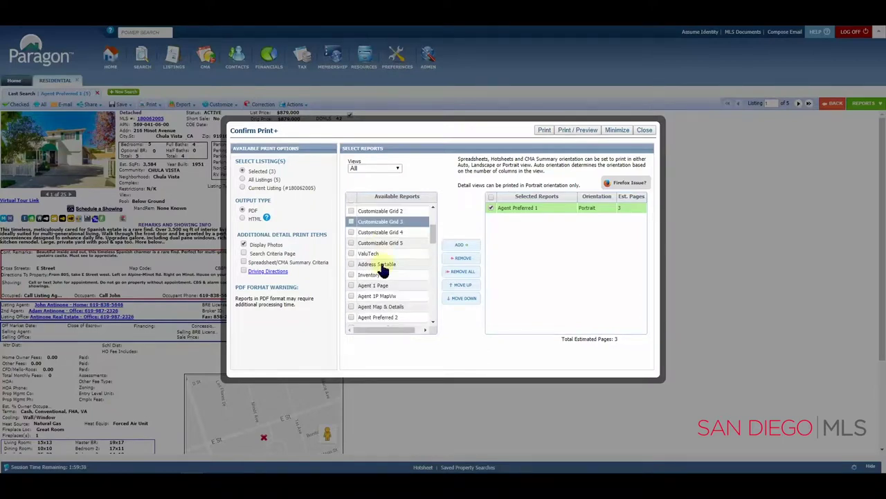
scroll(382, 272, "down", 2)
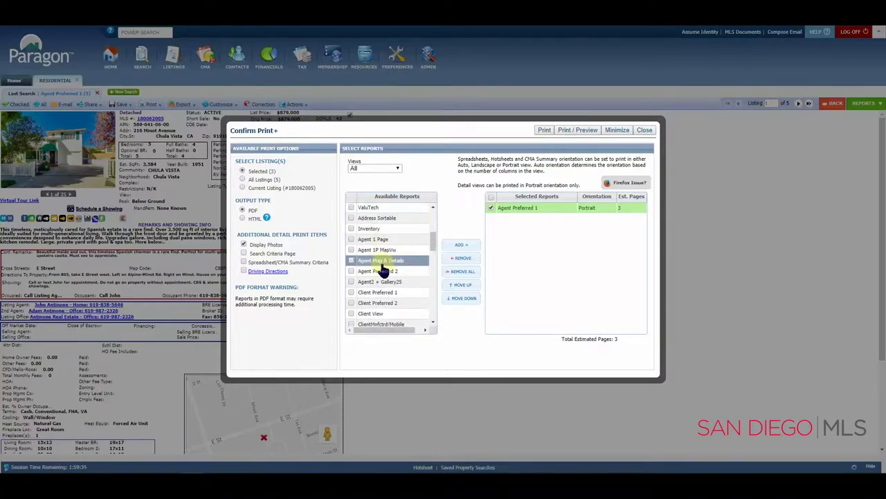
left_click(351, 292)
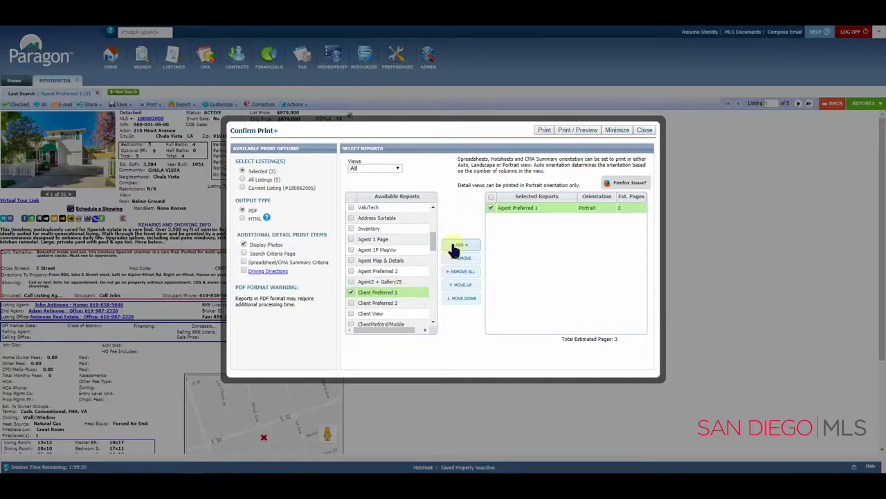
left_click(458, 245)
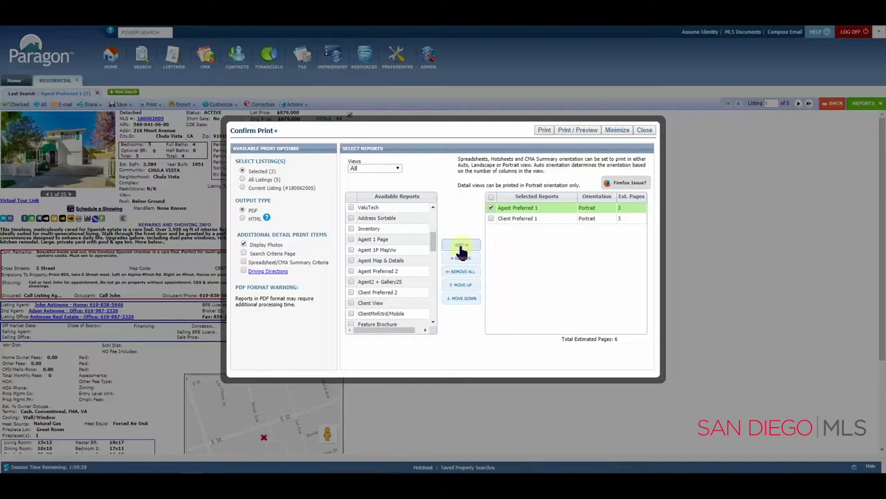
Add the Client Preferred 2 report to the Print+ selected reports
left_click(401, 270)
left_click(353, 292)
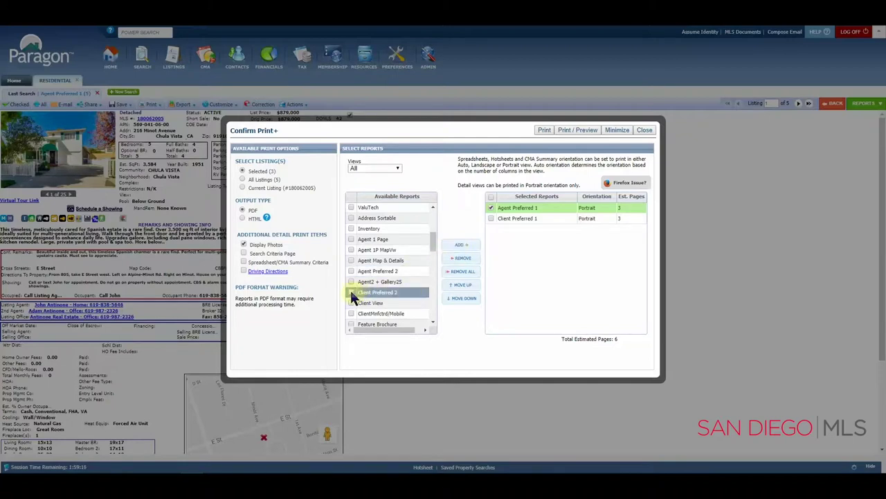
left_click(351, 293)
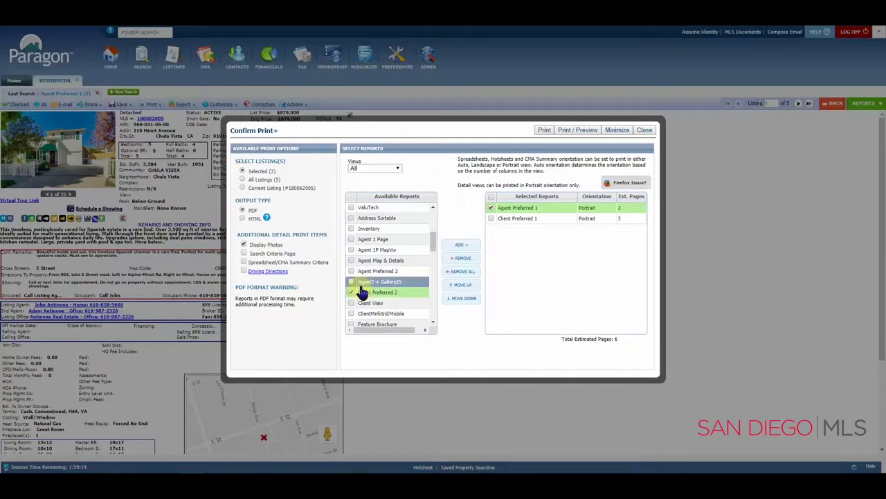
left_click(461, 246)
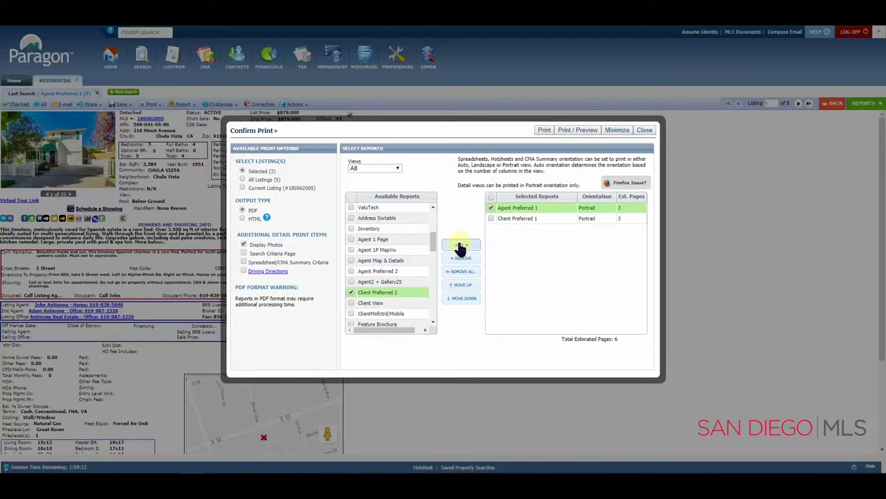
left_click(461, 247)
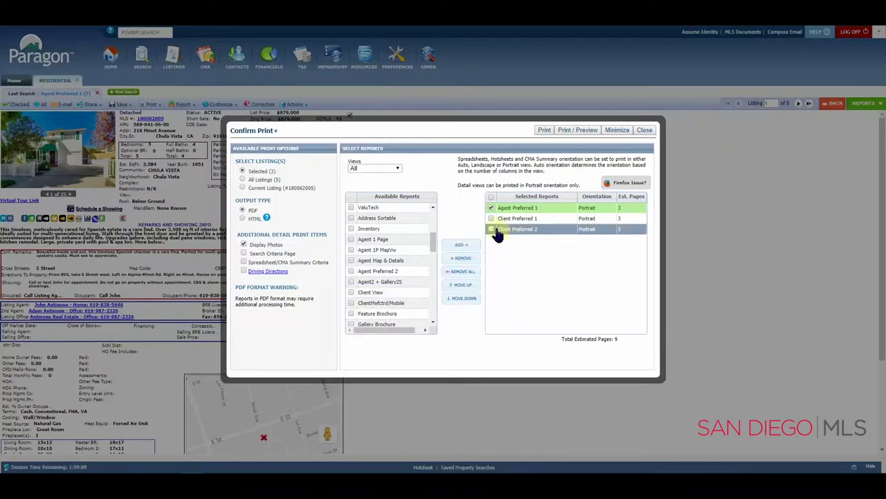
Remove the Client Preferred 1 report from the Print+ selected reports
left_click(513, 219)
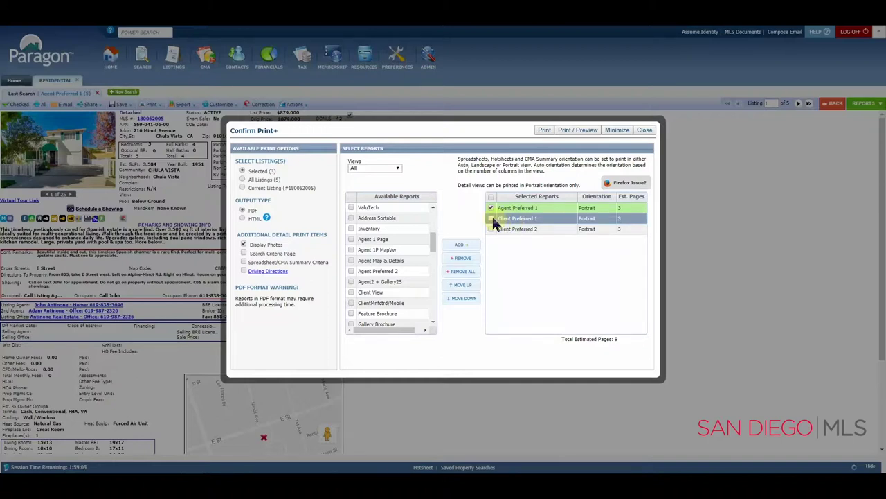
left_click(491, 219)
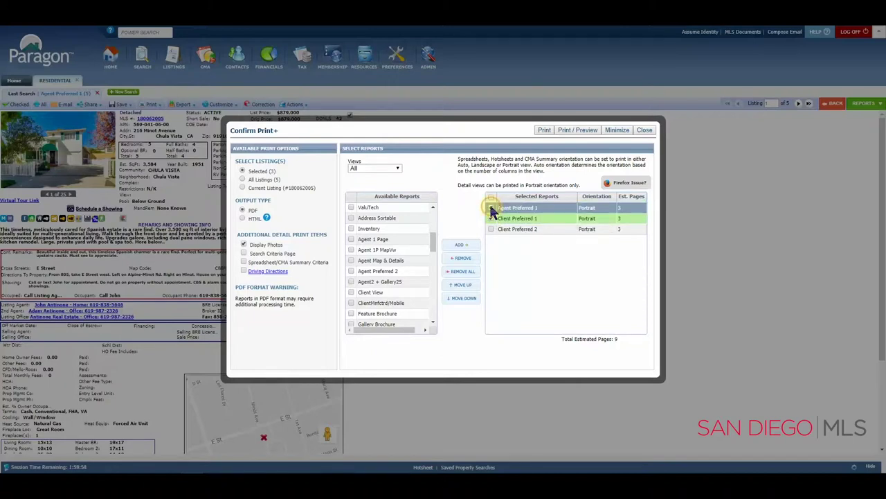
left_click(544, 219)
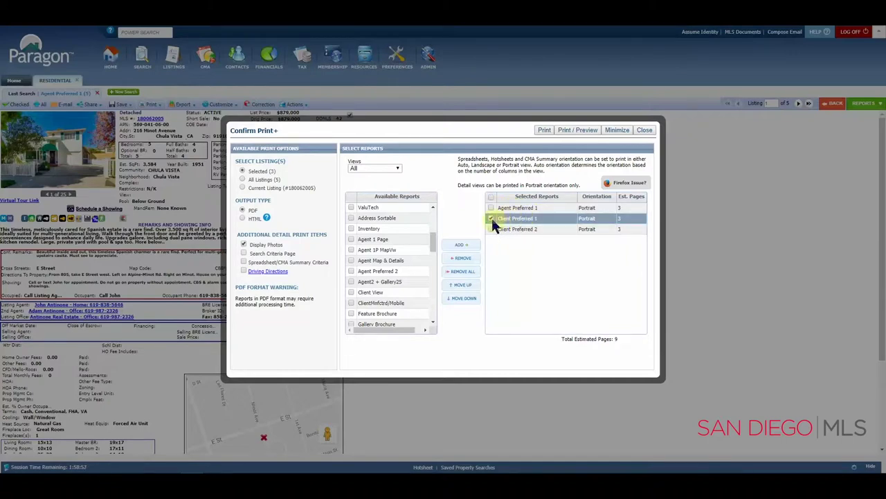
left_click(462, 259)
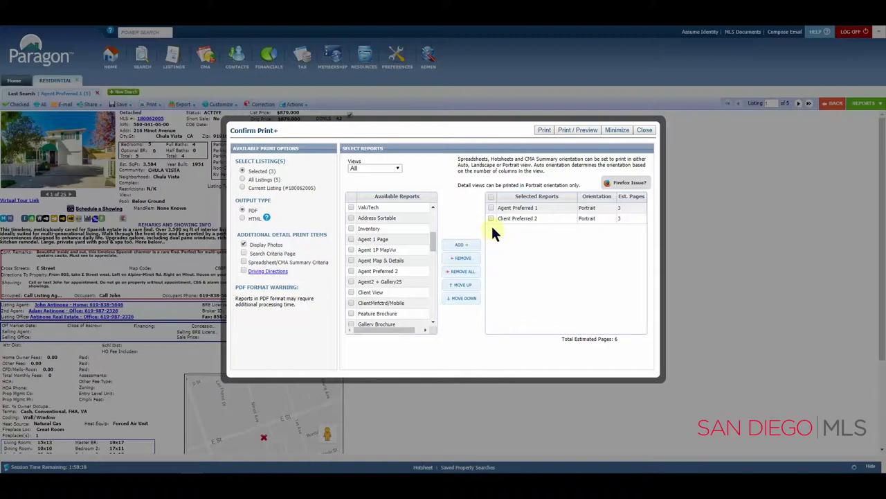
Send the selected reports straight to print, review the pages, cancel the print and return to the Print+ options
left_click(543, 131)
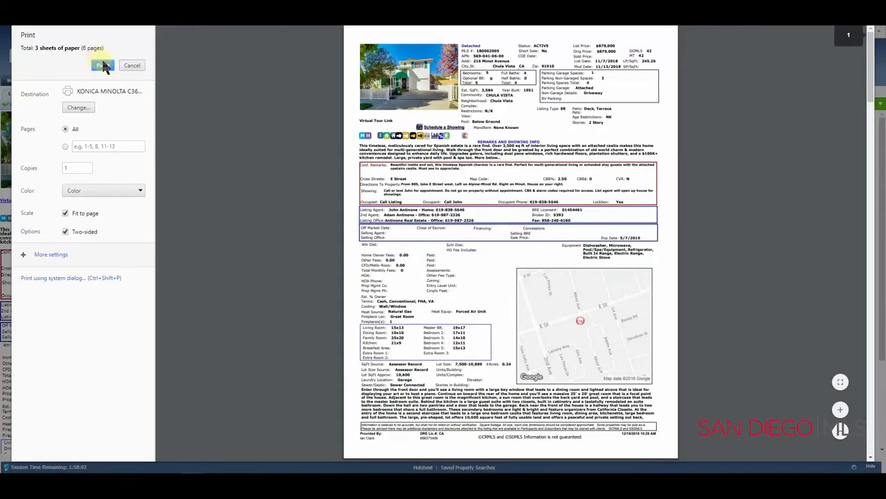
scroll(461, 256, "down", 5)
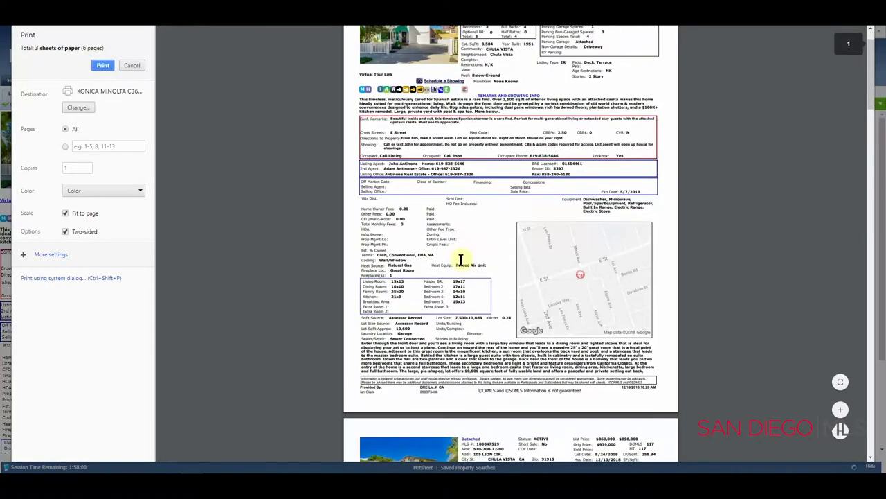
scroll(463, 266, "down", 8)
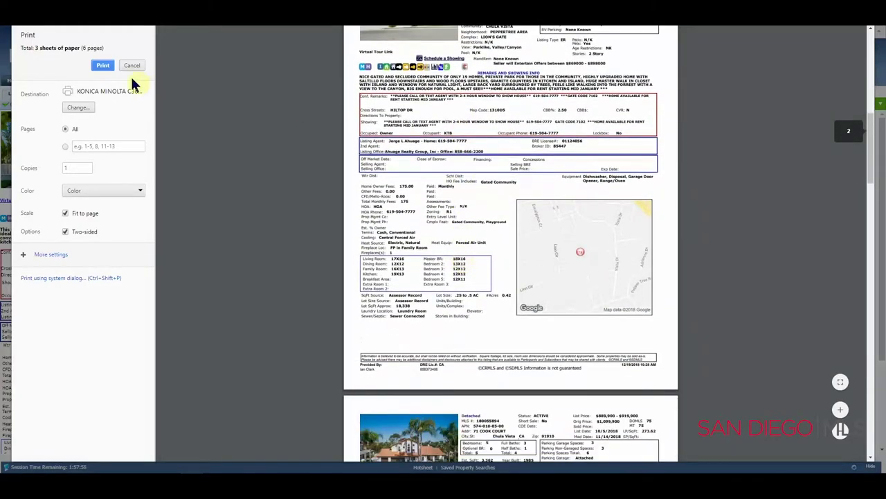
left_click(130, 65)
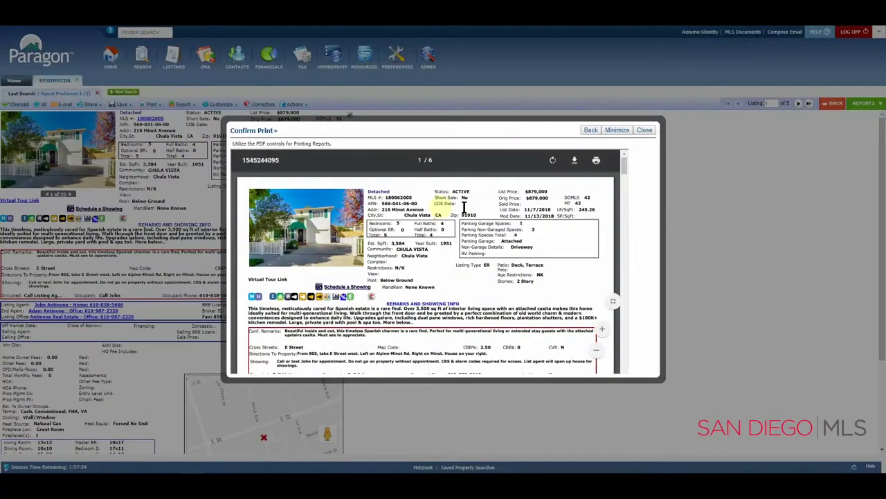
left_click(590, 129)
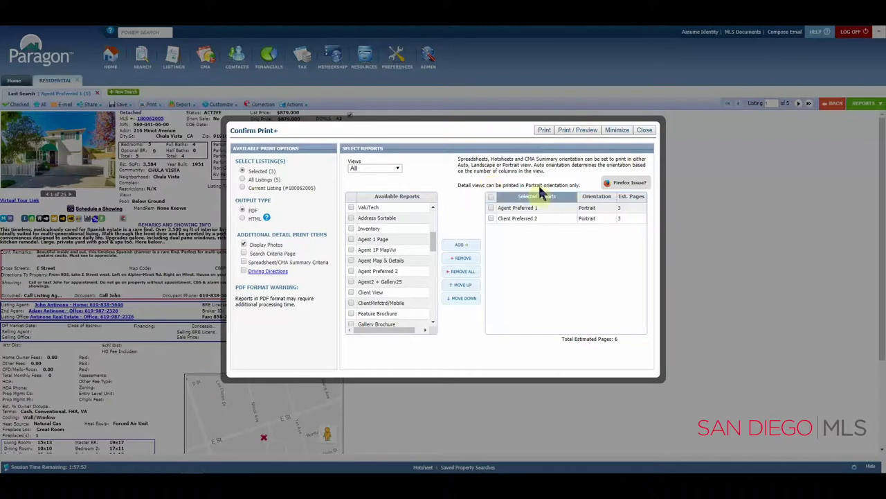
Preview the combined PDF inside Print+, open its print settings, cancel without printing and return to the report selection
left_click(577, 131)
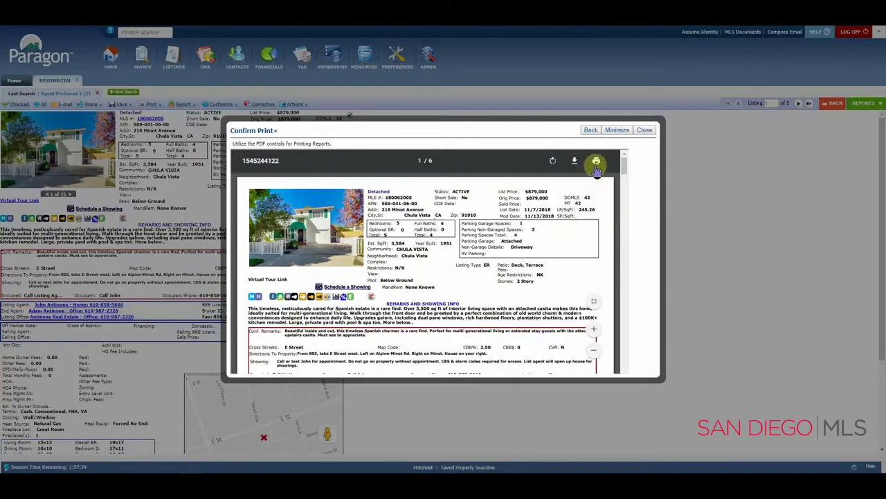
scroll(566, 215, "down", 1)
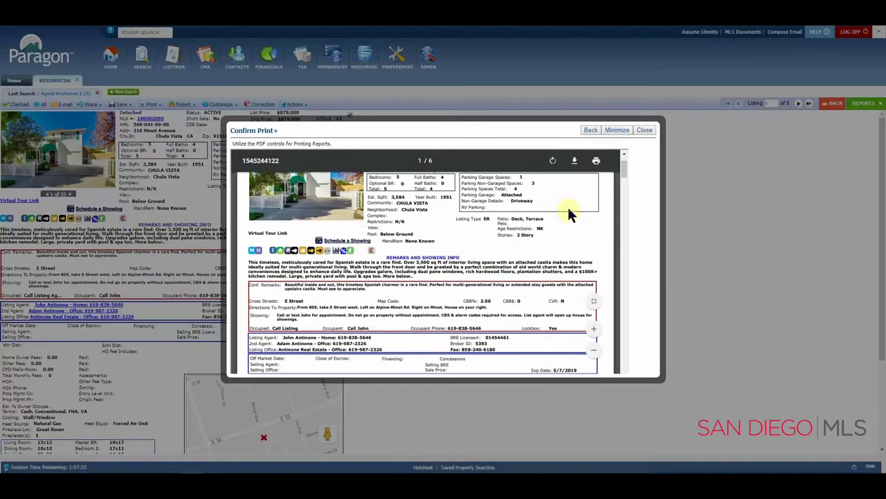
left_click(596, 164)
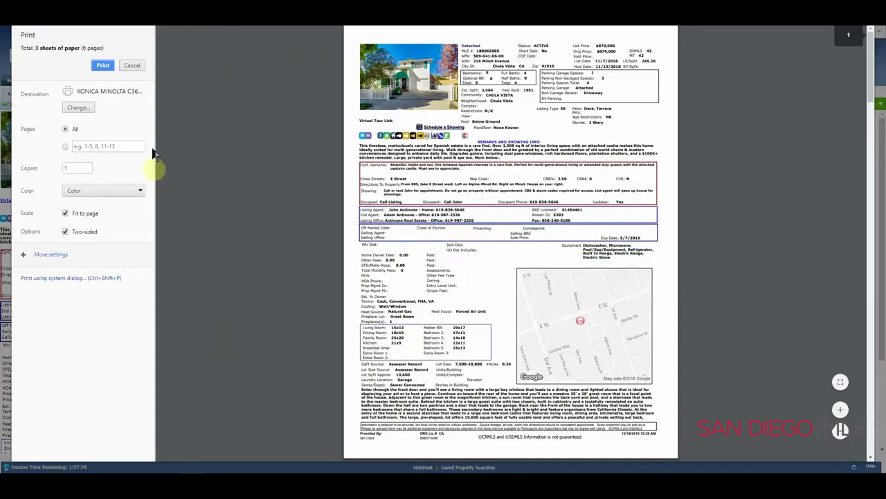
left_click(134, 66)
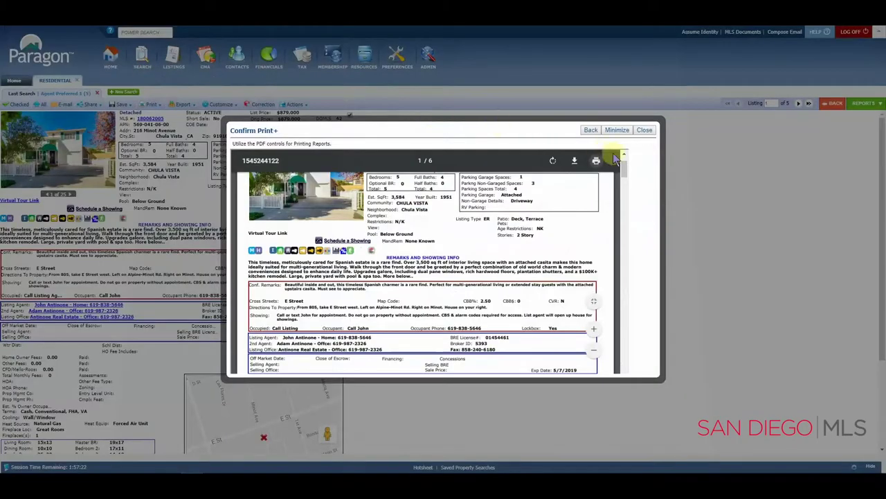
left_click(585, 129)
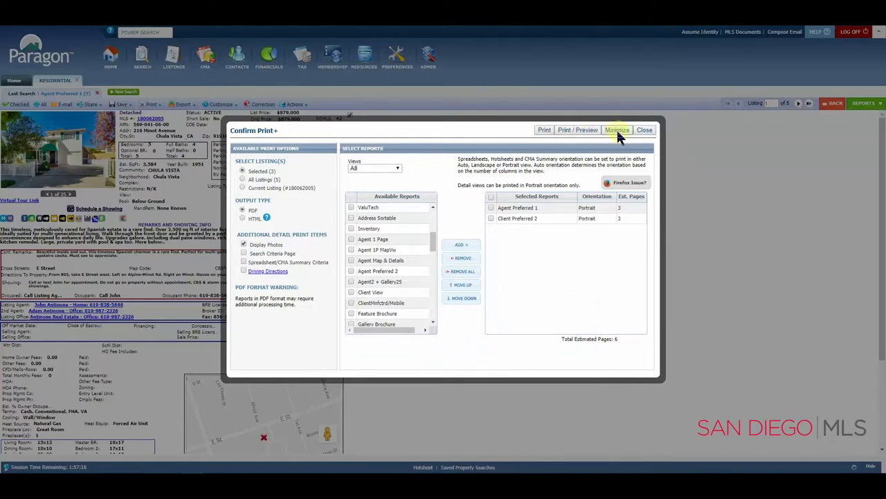
Minimize the Confirm Print+ window, restore it and close it
left_click(617, 130)
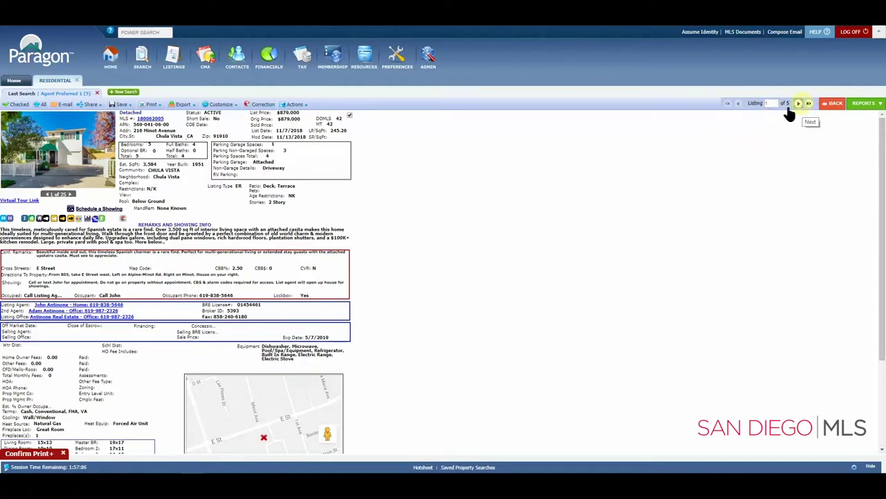
left_click(27, 454)
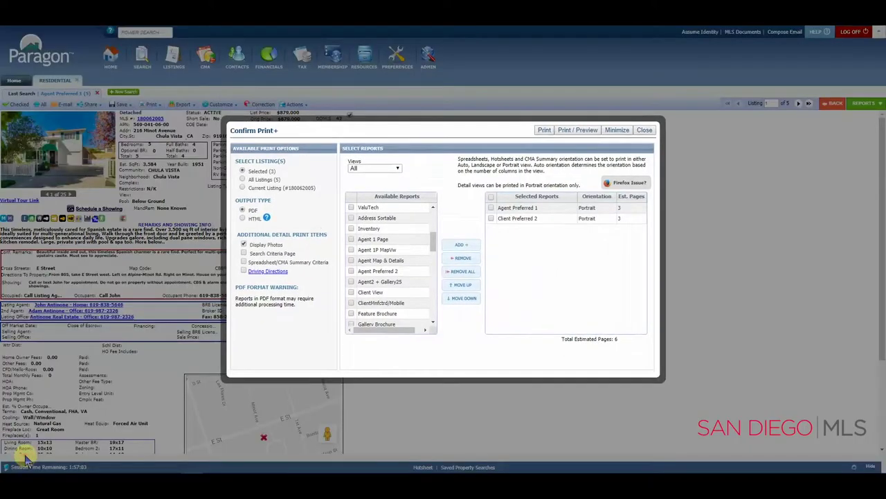
left_click(645, 131)
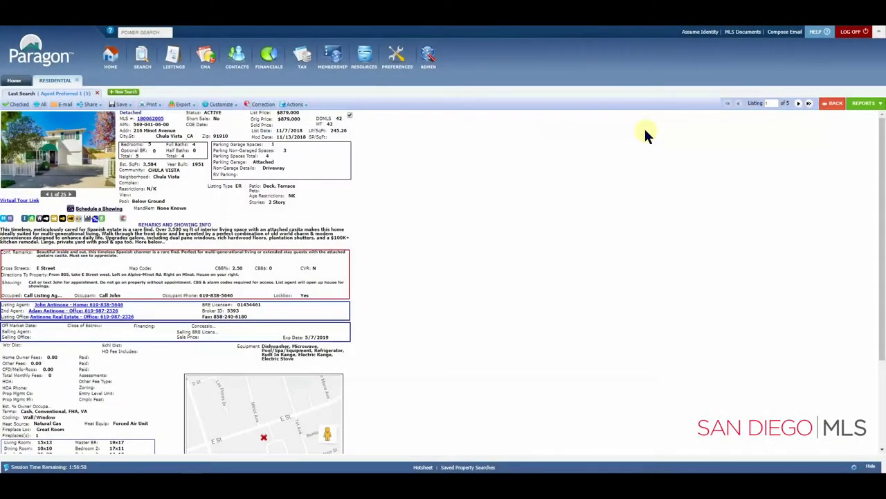